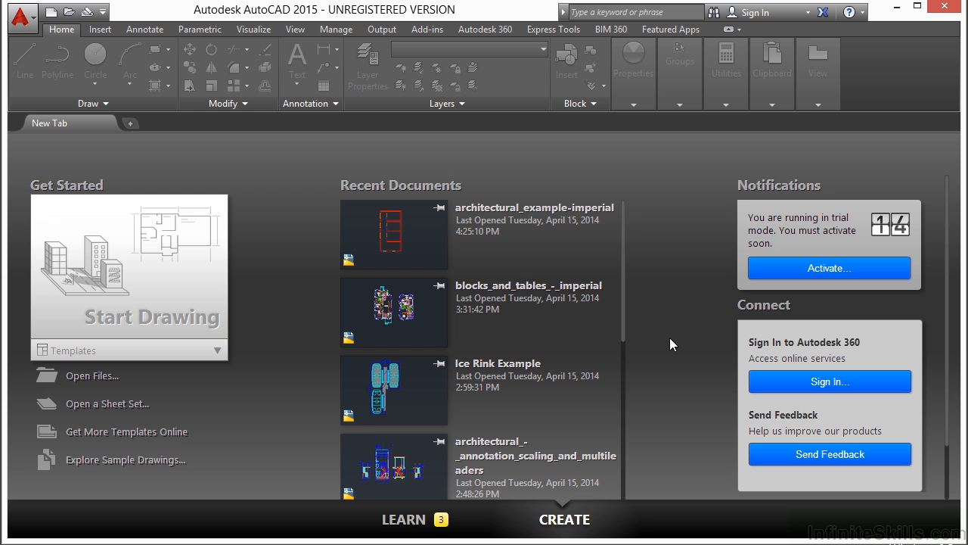
Step: Open the drawing file architectural_example-imperial.dwg
{"action": "left_click", "coordinate": [87, 376]}
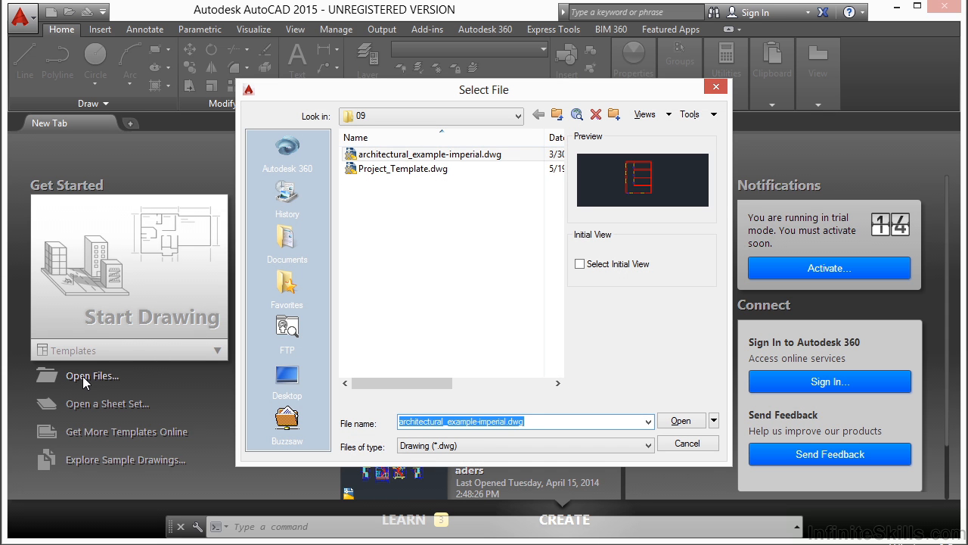
{"action": "left_click", "coordinate": [454, 155]}
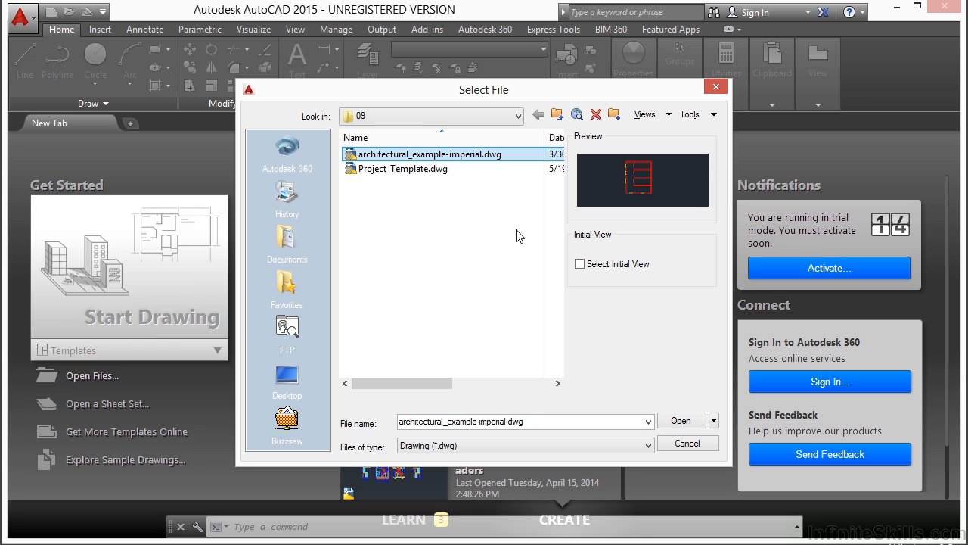
{"action": "left_click", "coordinate": [685, 421]}
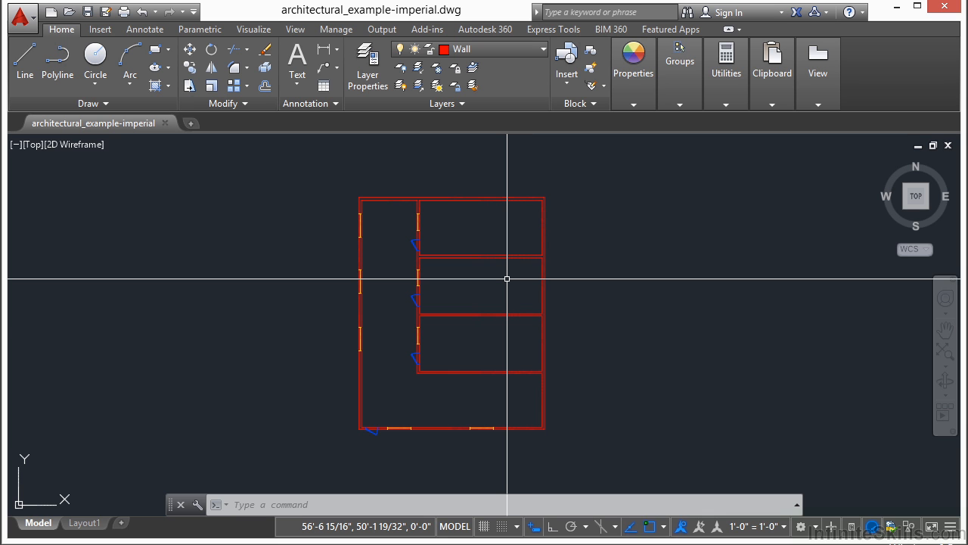
Step: Show the Properties palette and examine the properties of the short inner wall line along the plan's upper edge
{"action": "key", "text": "ctrl+1"}
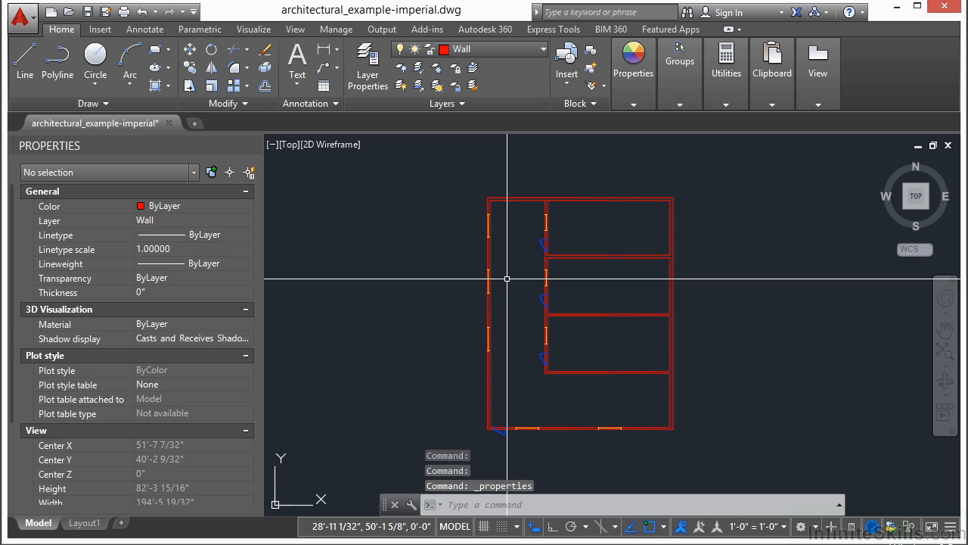
{"action": "scroll", "coordinate": [529, 203], "scroll_direction": "up", "scroll_amount": 3}
{"action": "left_click", "coordinate": [553, 206]}
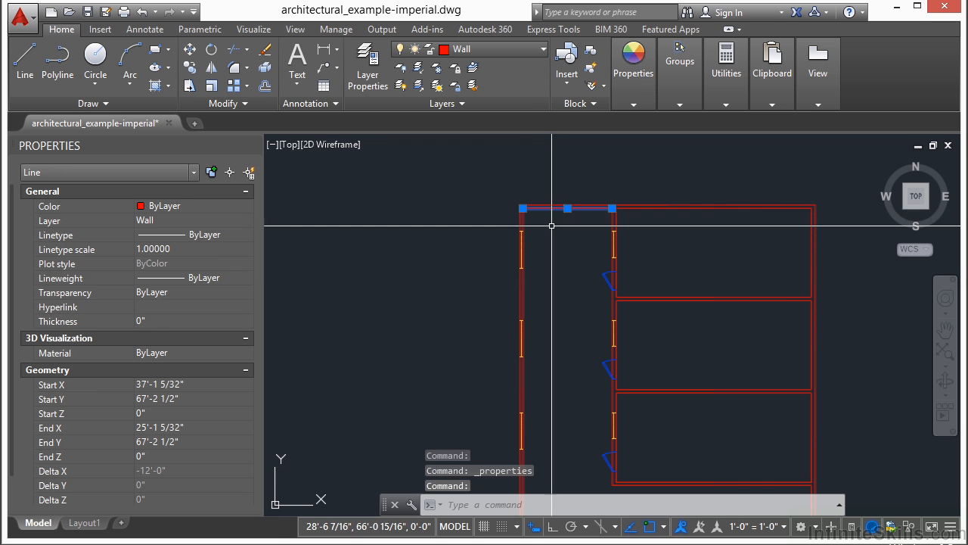
{"action": "scroll", "coordinate": [574, 205], "scroll_direction": "up", "scroll_amount": 4}
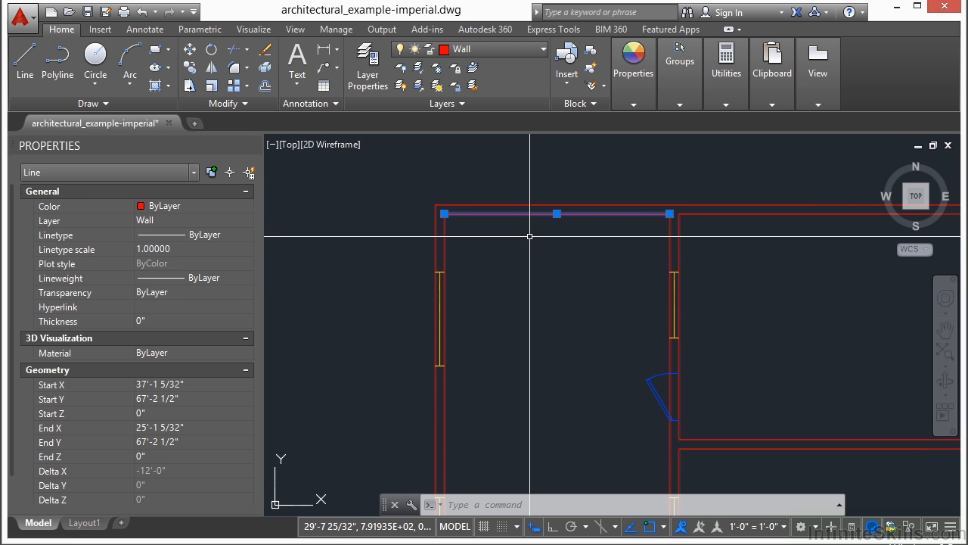
{"action": "key", "text": "Escape"}
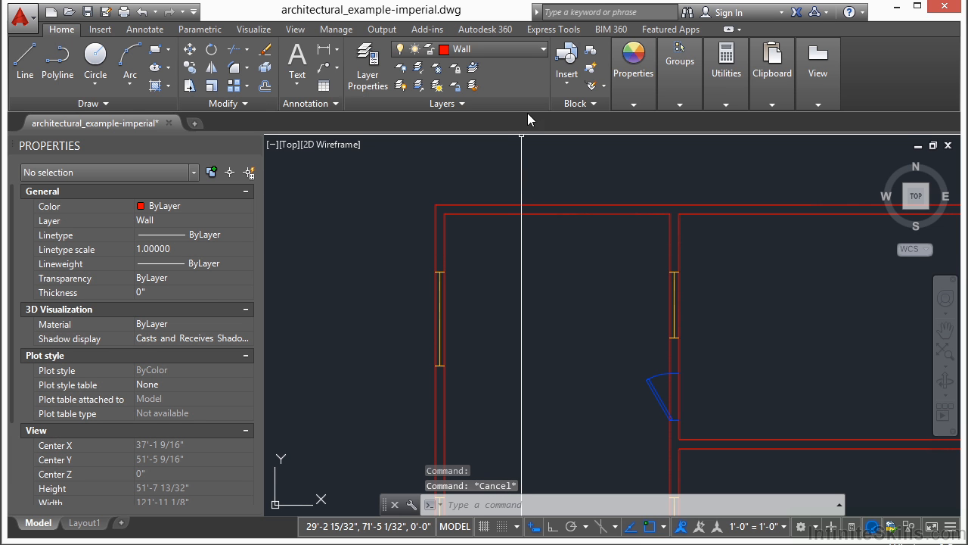
Step: Change the Wall layer's color to yellow in the layer properties
{"action": "left_click", "coordinate": [368, 68]}
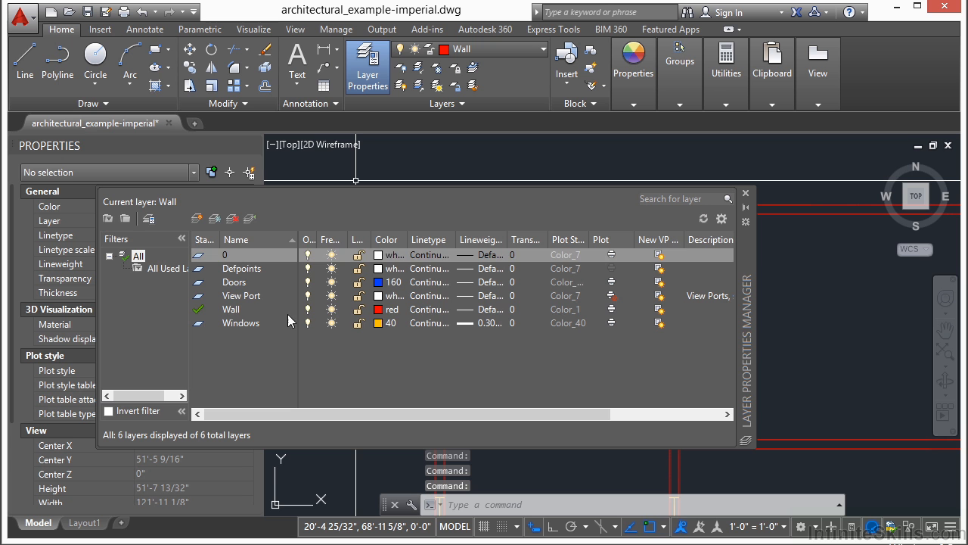
{"action": "left_click", "coordinate": [243, 309]}
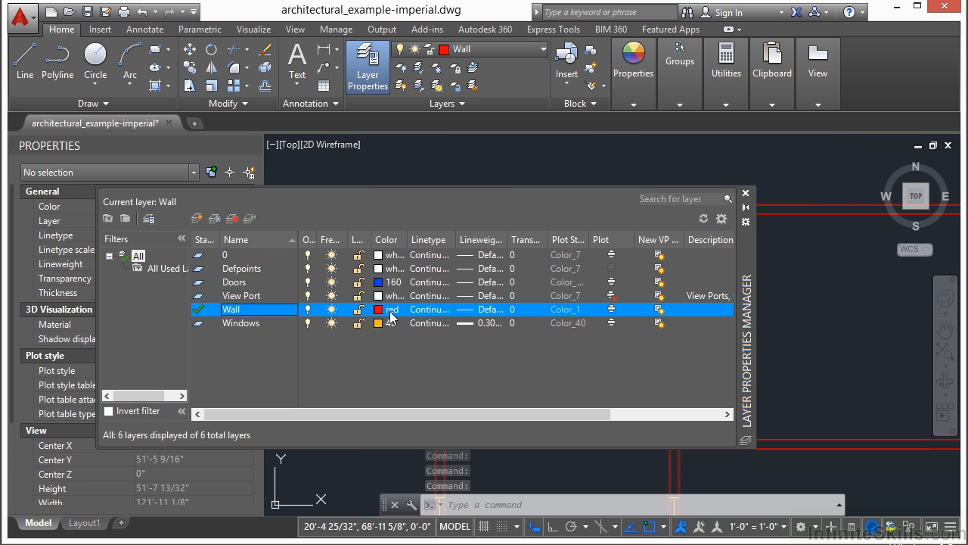
{"action": "left_click", "coordinate": [391, 317]}
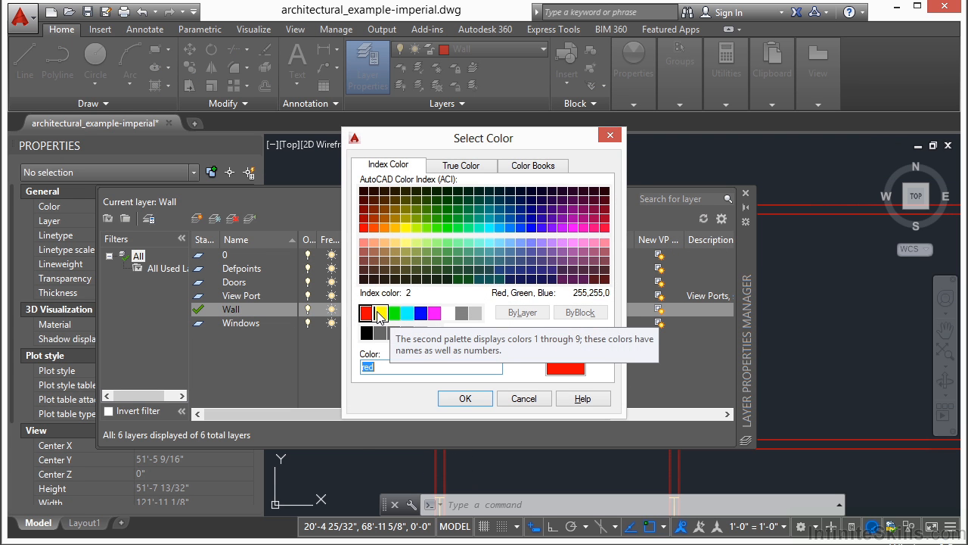
{"action": "left_click", "coordinate": [380, 312]}
{"action": "left_click", "coordinate": [454, 398]}
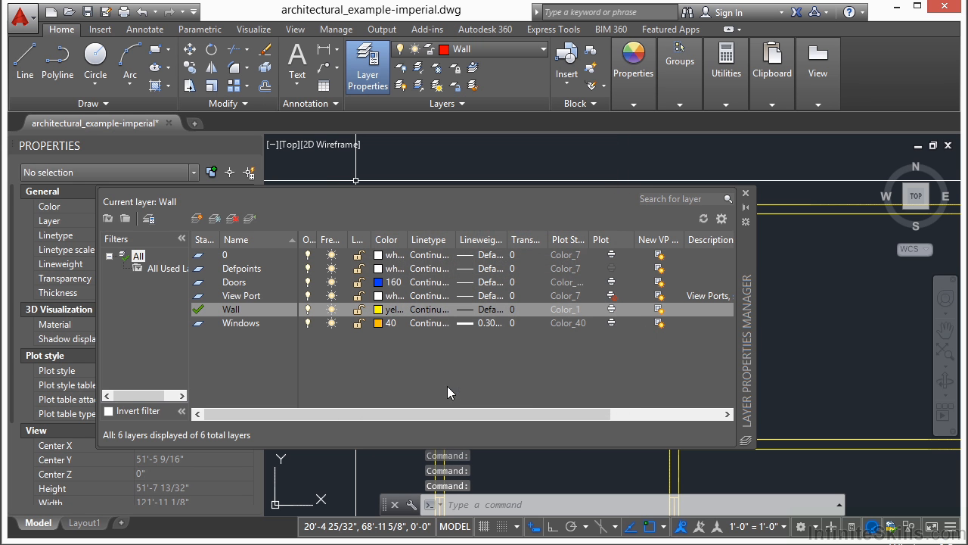
{"action": "left_click", "coordinate": [746, 194]}
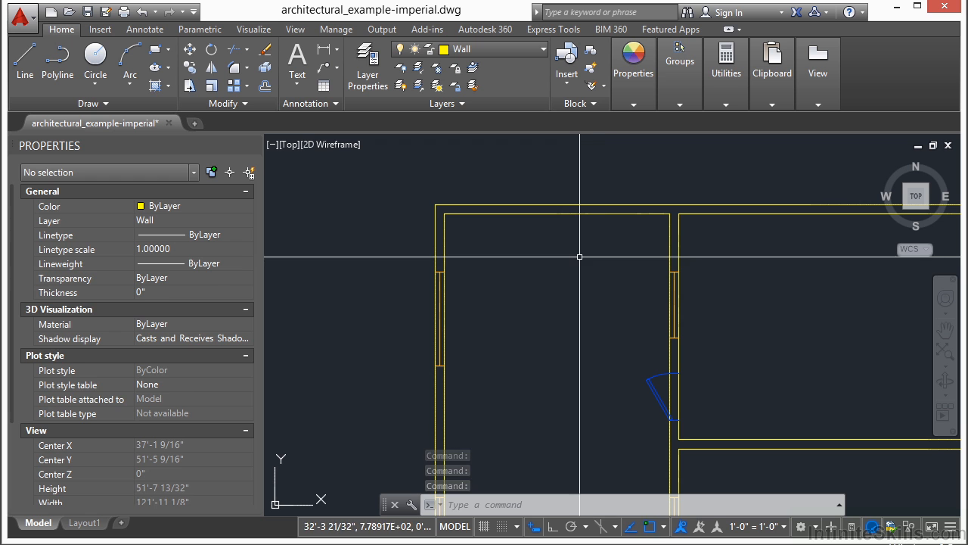
Step: Override the color of the four wall lines meeting at the plan's upper-left corner with Red
{"action": "left_click", "coordinate": [575, 214]}
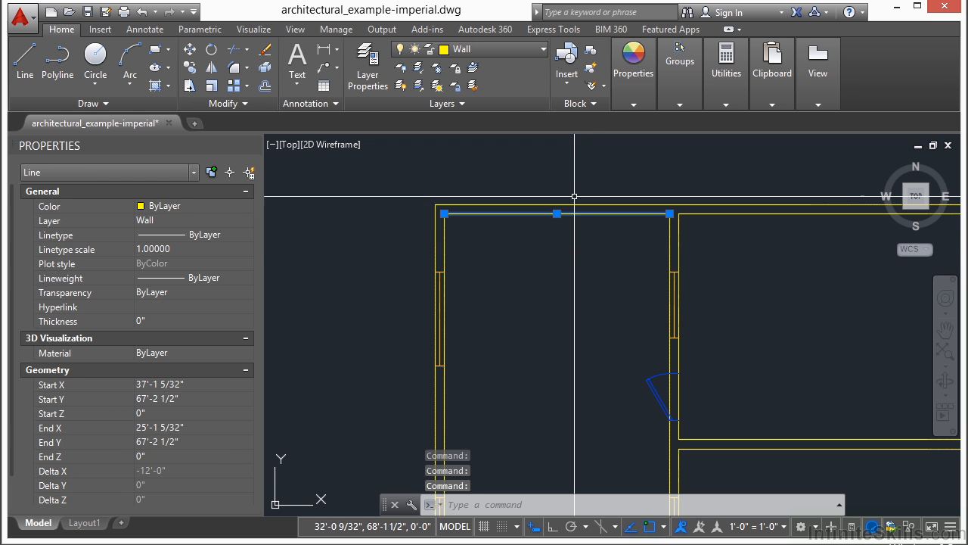
{"action": "left_click", "coordinate": [480, 180]}
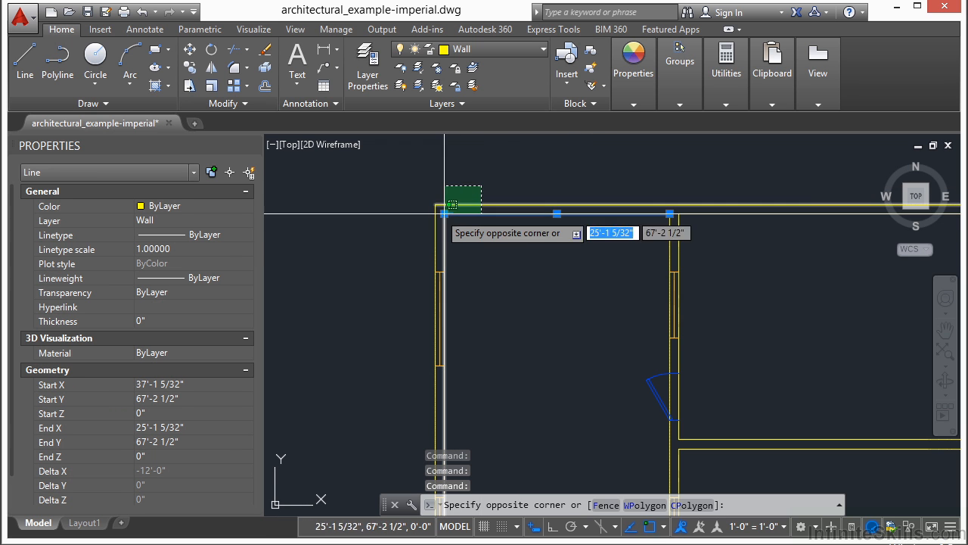
{"action": "left_click", "coordinate": [413, 242]}
{"action": "left_click", "coordinate": [185, 207]}
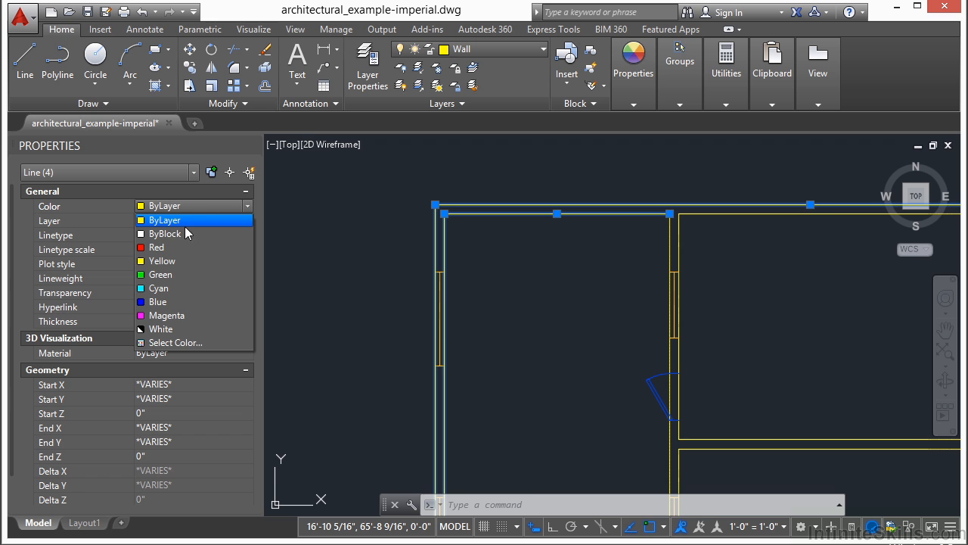
{"action": "left_click", "coordinate": [165, 246]}
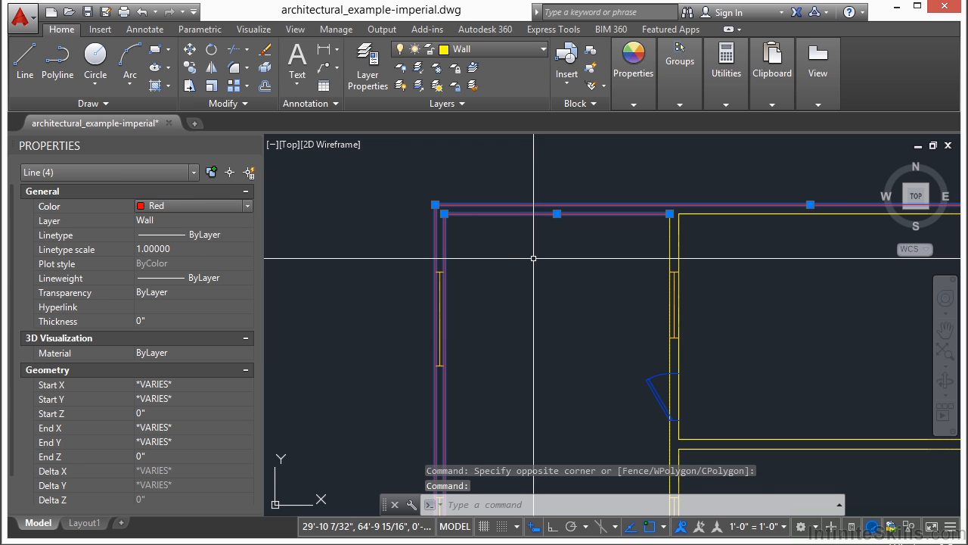
{"action": "key", "text": "Escape"}
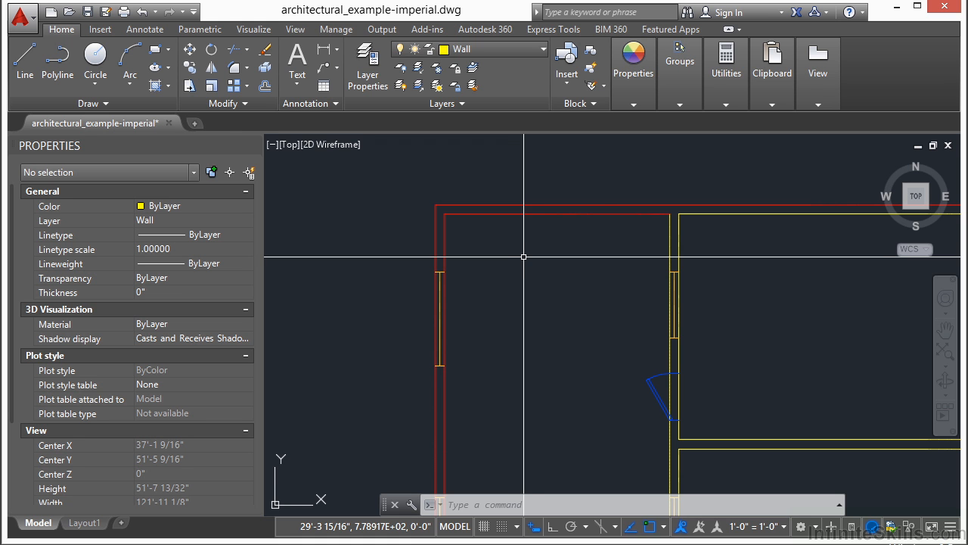
Step: Change the Wall layer's color to magenta
{"action": "left_click", "coordinate": [541, 48]}
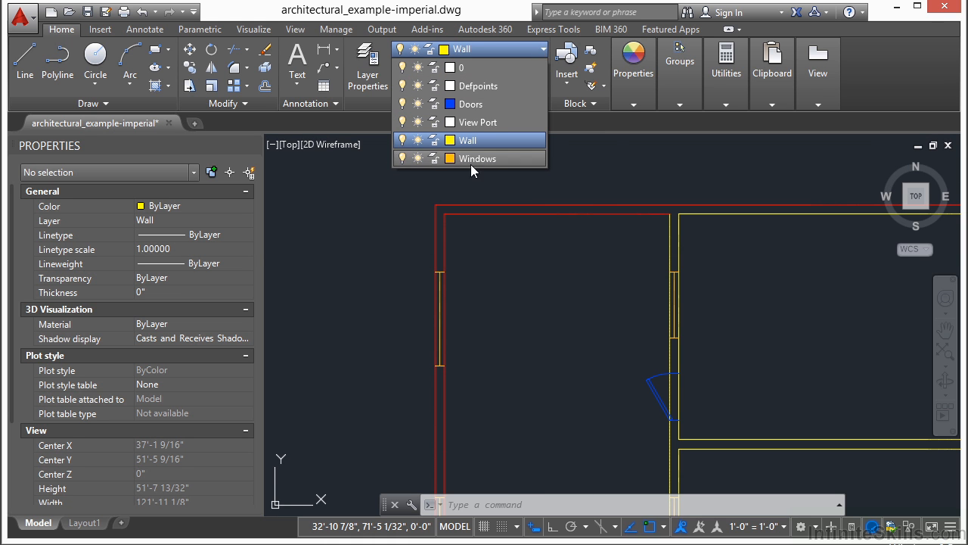
{"action": "left_click", "coordinate": [450, 141]}
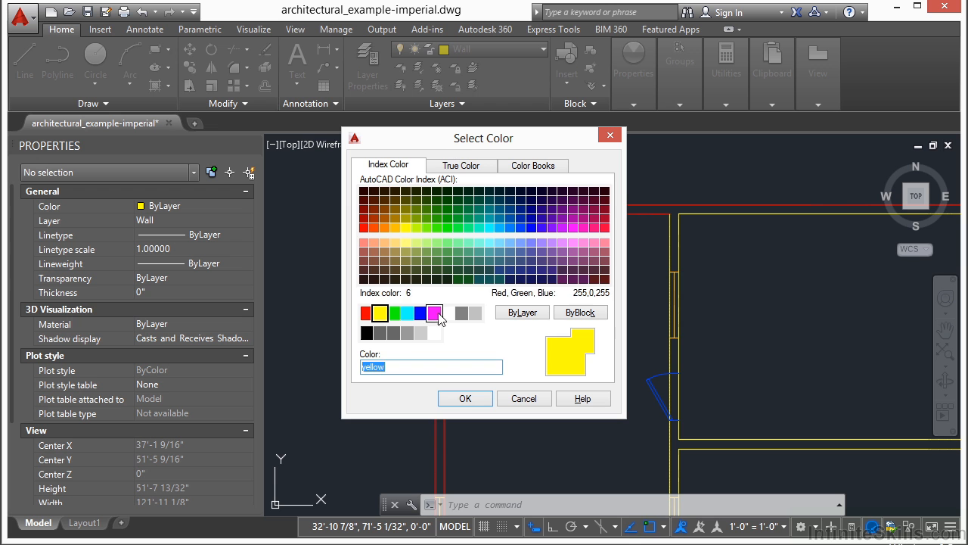
{"action": "left_click", "coordinate": [434, 313]}
{"action": "left_click", "coordinate": [466, 399]}
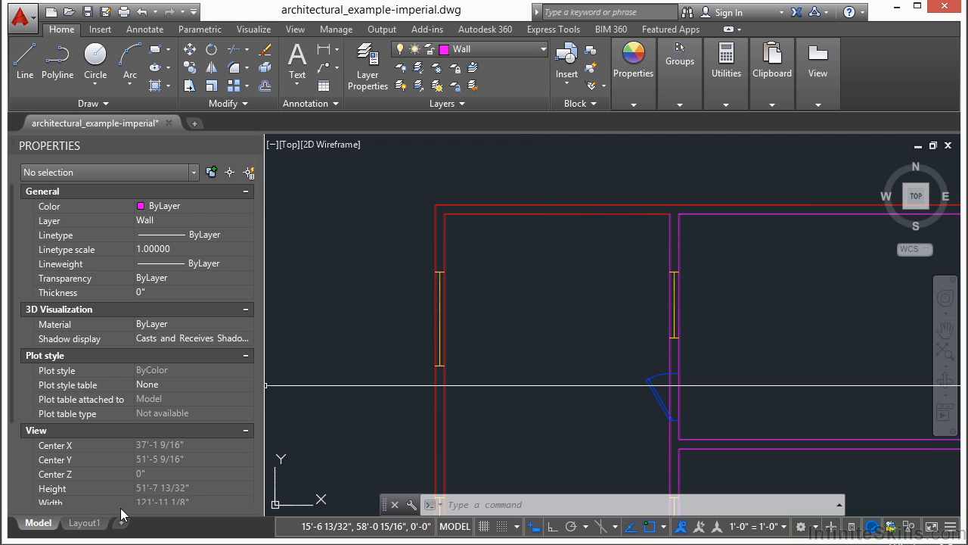
Step: Zoom the Layout1 viewport in on the junction of the red and magenta walls and return to paper space
{"action": "left_click", "coordinate": [79, 523]}
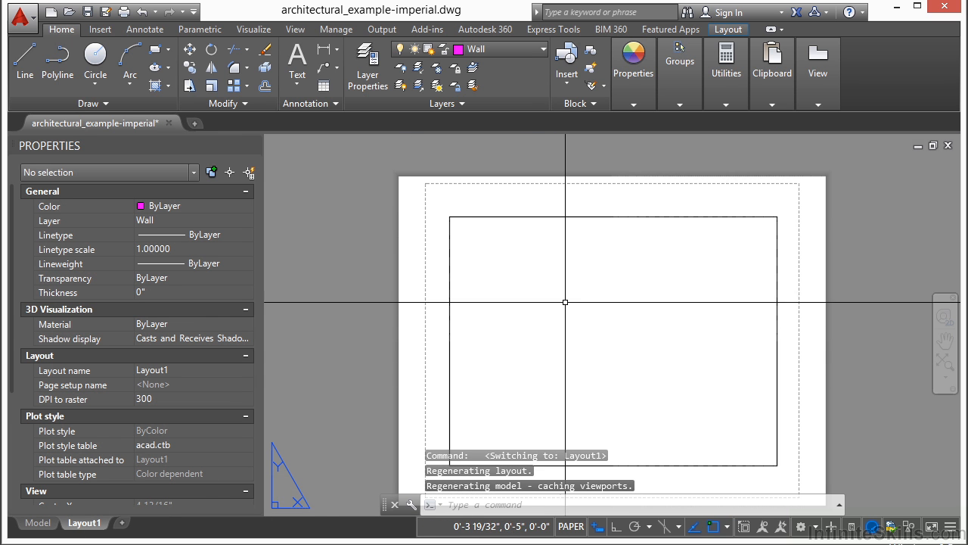
{"action": "double_click", "coordinate": [625, 303]}
{"action": "middle_click", "coordinate": [565, 303]}
{"action": "middle_click", "coordinate": [565, 302]}
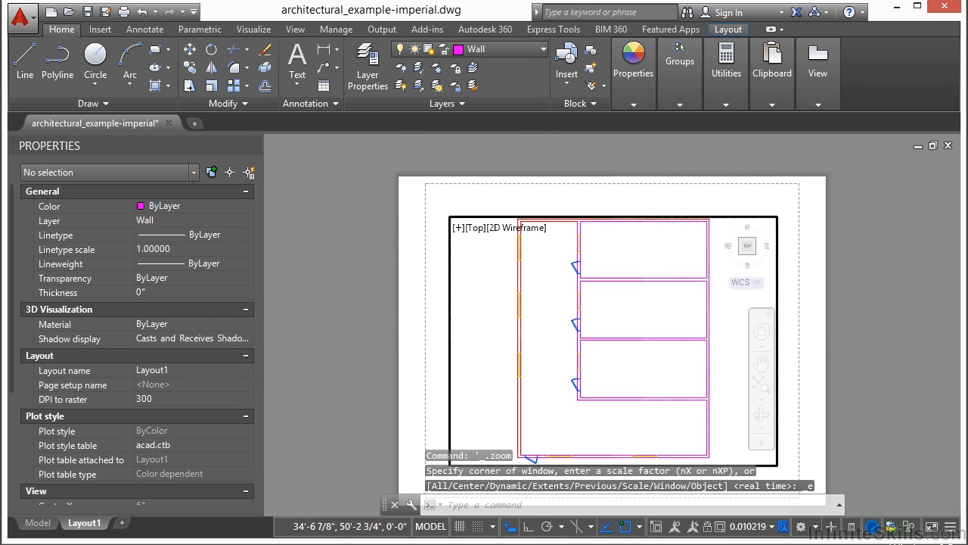
{"action": "scroll", "coordinate": [578, 285], "scroll_direction": "up", "scroll_amount": 6}
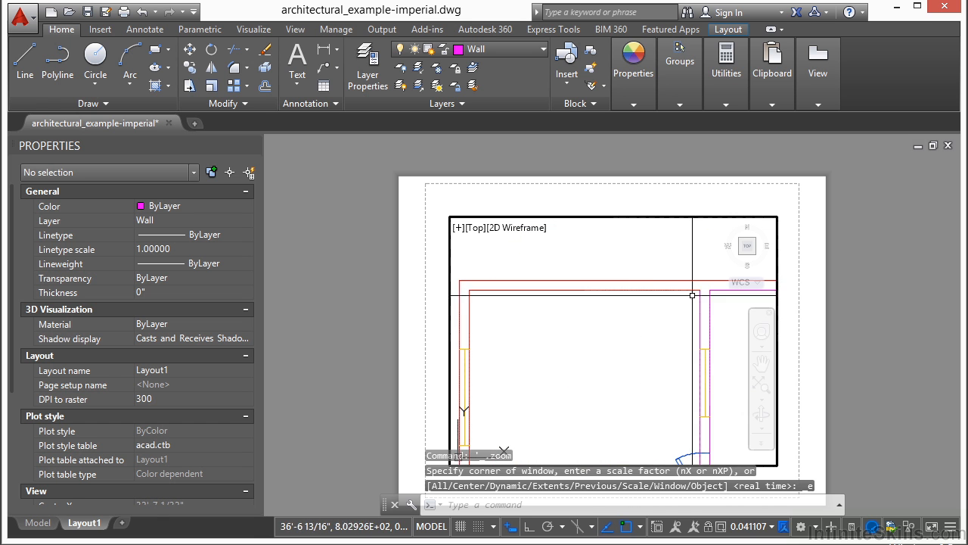
{"action": "scroll", "coordinate": [609, 287], "scroll_direction": "up", "scroll_amount": 2}
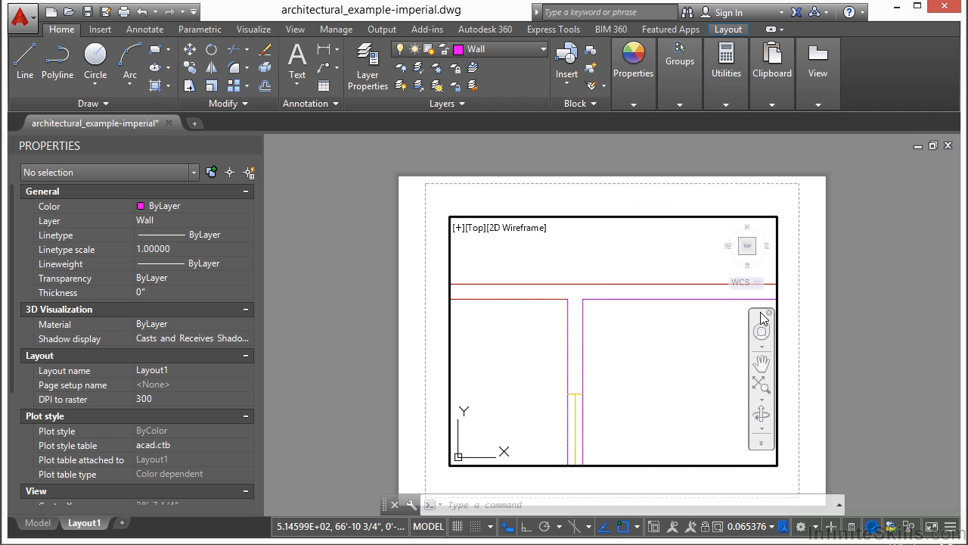
{"action": "double_click", "coordinate": [800, 312]}
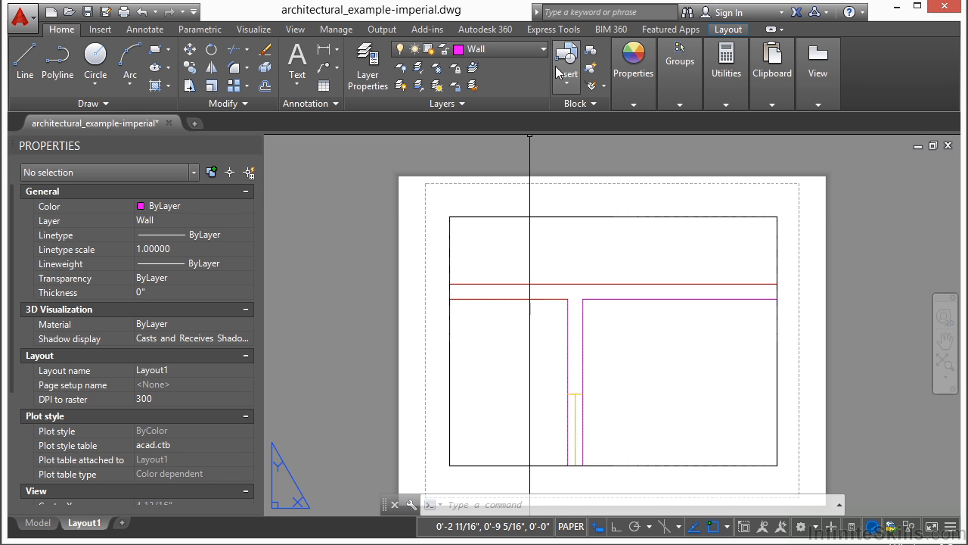
Step: Change the Wall layer's color to a light gray from the gray shades while in Layout1
{"action": "left_click", "coordinate": [496, 49]}
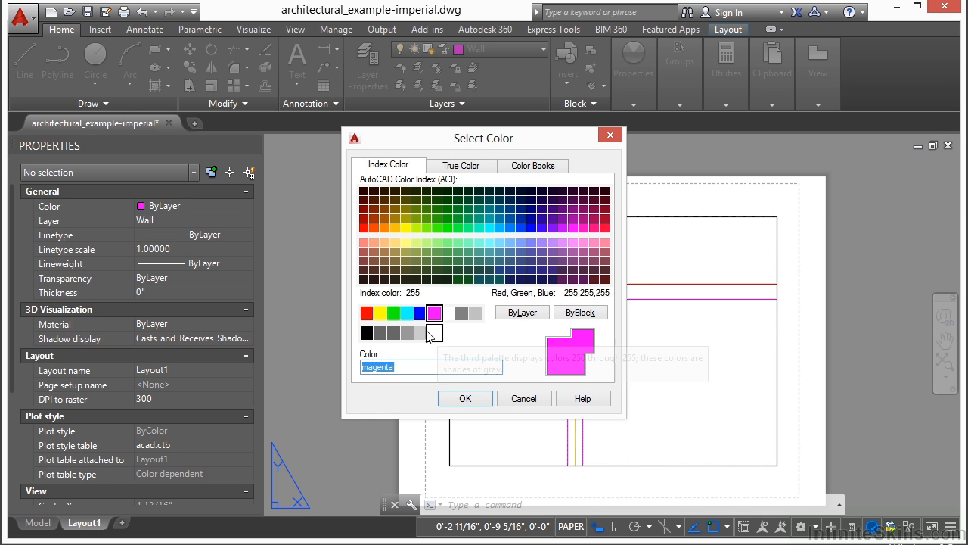
{"action": "left_click", "coordinate": [420, 333]}
{"action": "left_click", "coordinate": [465, 399]}
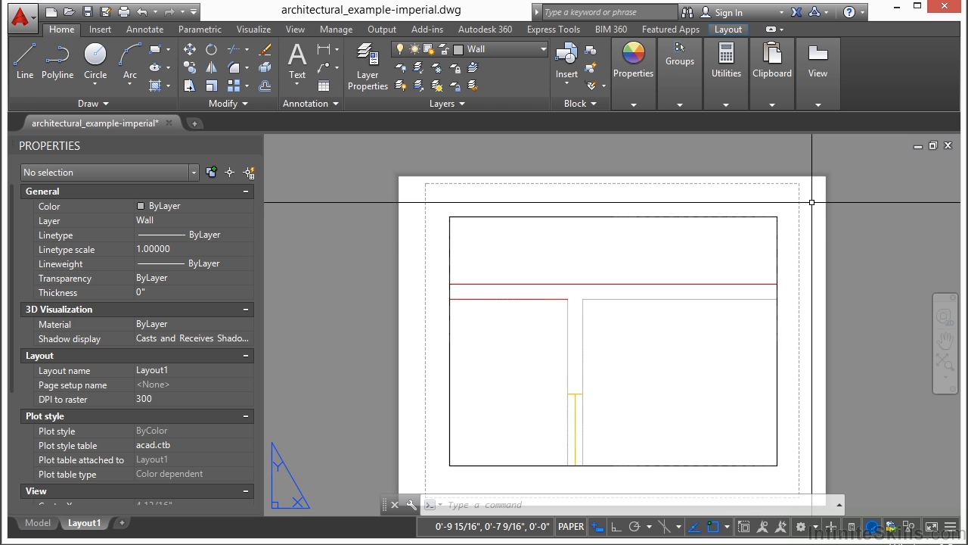
{"action": "scroll", "coordinate": [631, 232], "scroll_direction": "down", "scroll_amount": 2}
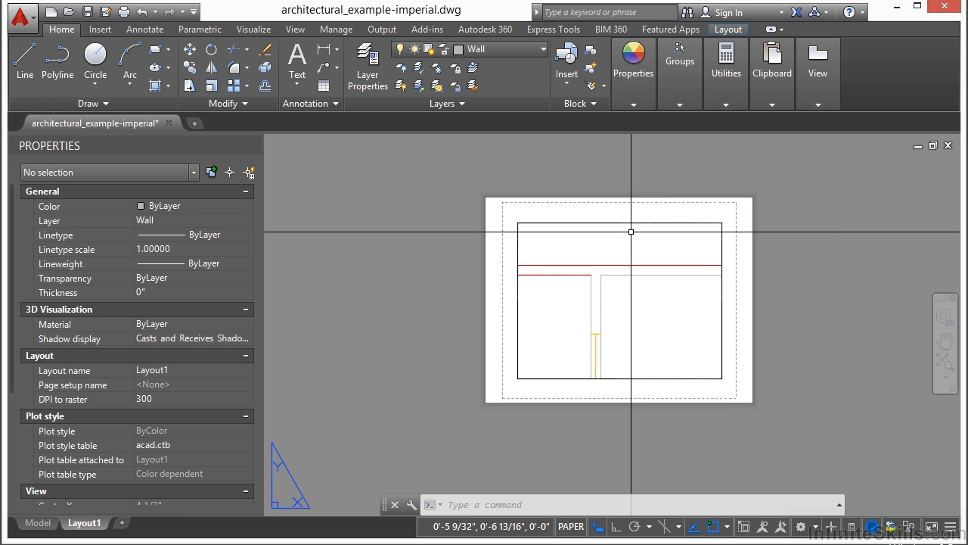